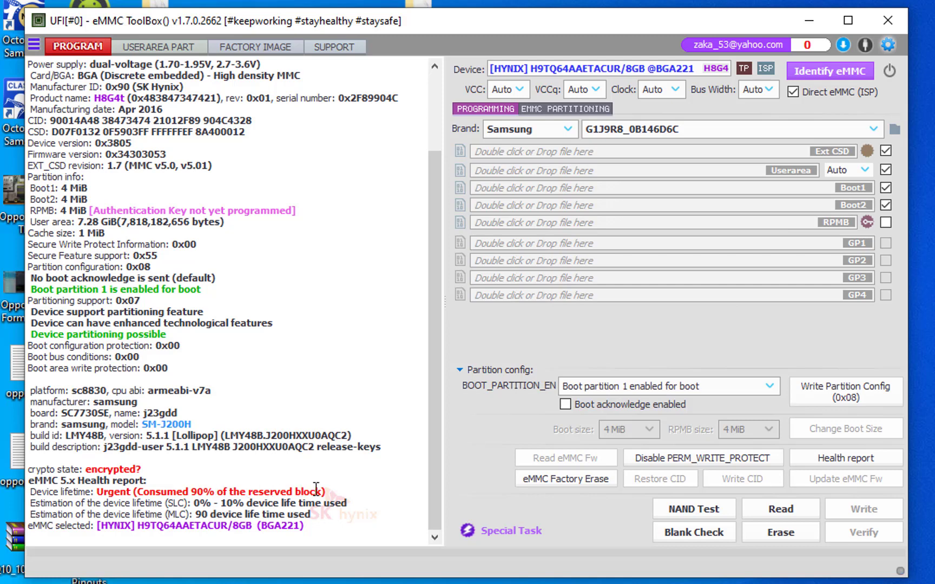
# Mark the user area partitions wfixnv1, wfixnv2, tdfixnv1, tdfixnv2, MODEM, MODEM2, efs, prodnv, PERSISTENT and persdata.
pyautogui.moveTo(323, 491); pyautogui.dragTo(95, 492)
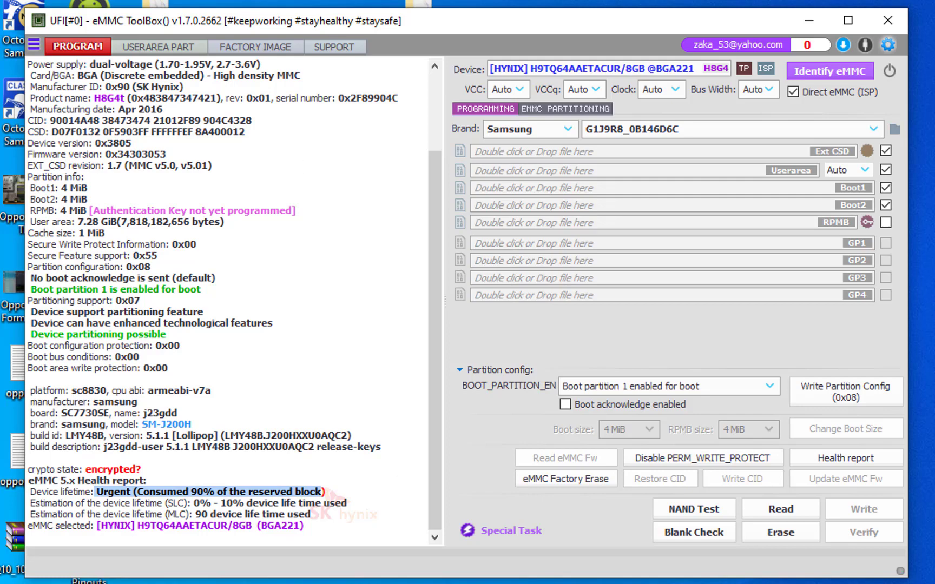
pyautogui.click(157, 44)
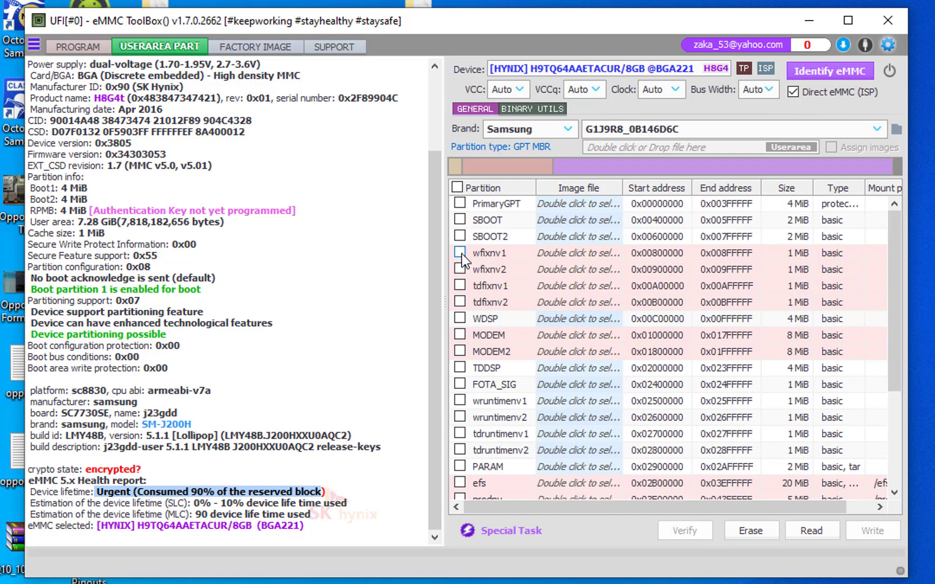
pyautogui.click(459, 269)
pyautogui.click(460, 302)
pyautogui.click(460, 351)
pyautogui.scroll(-3, 465, 351)
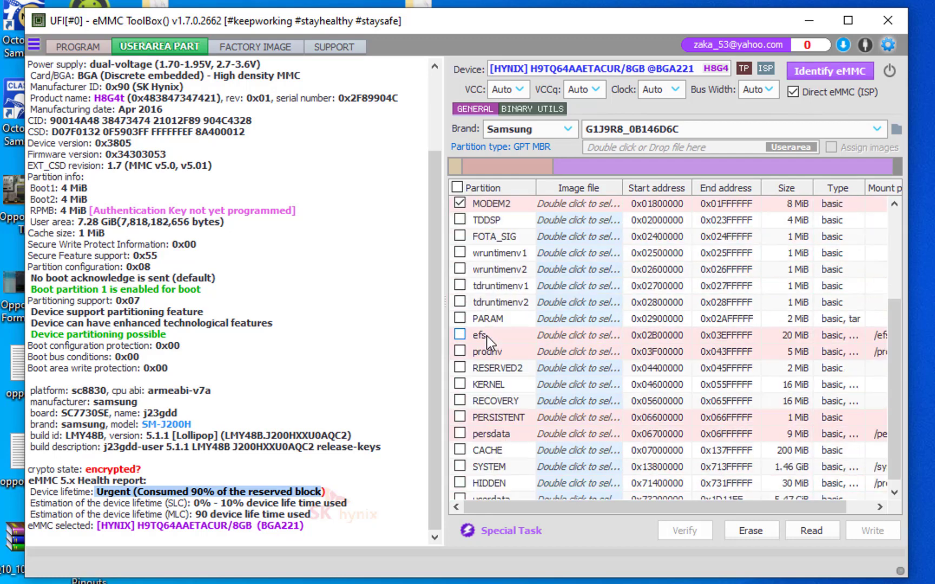
pyautogui.click(460, 335)
pyautogui.click(459, 352)
pyautogui.scroll(-1, 498, 388)
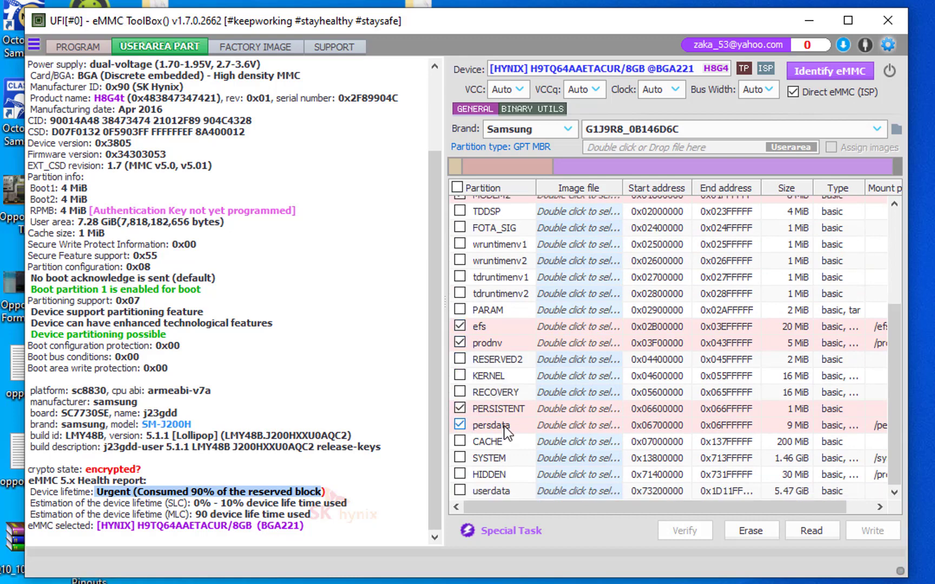
pyautogui.click(460, 425)
# Set the clock to 24 MHz and read the marked partitions into backup files.
pyautogui.click(676, 94)
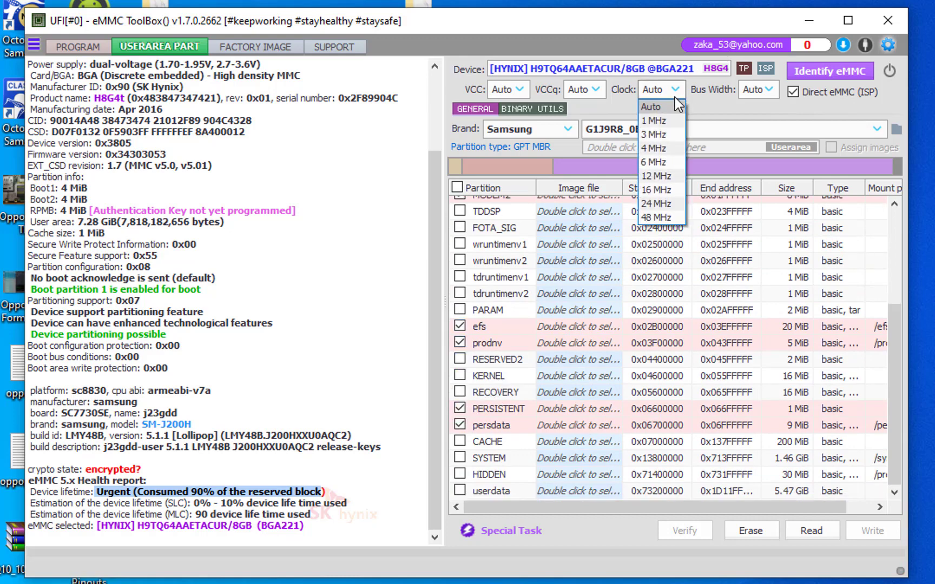
pyautogui.click(659, 199)
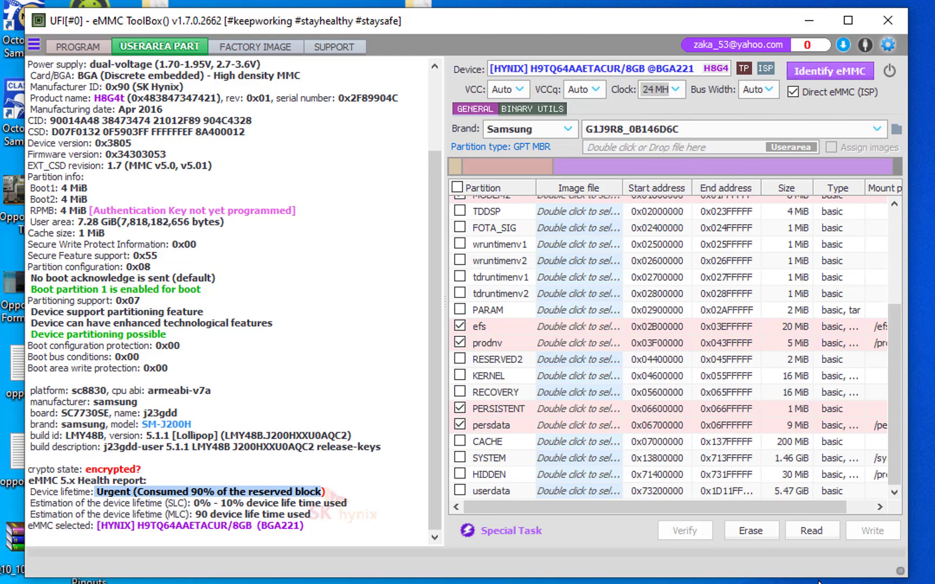
pyautogui.click(815, 534)
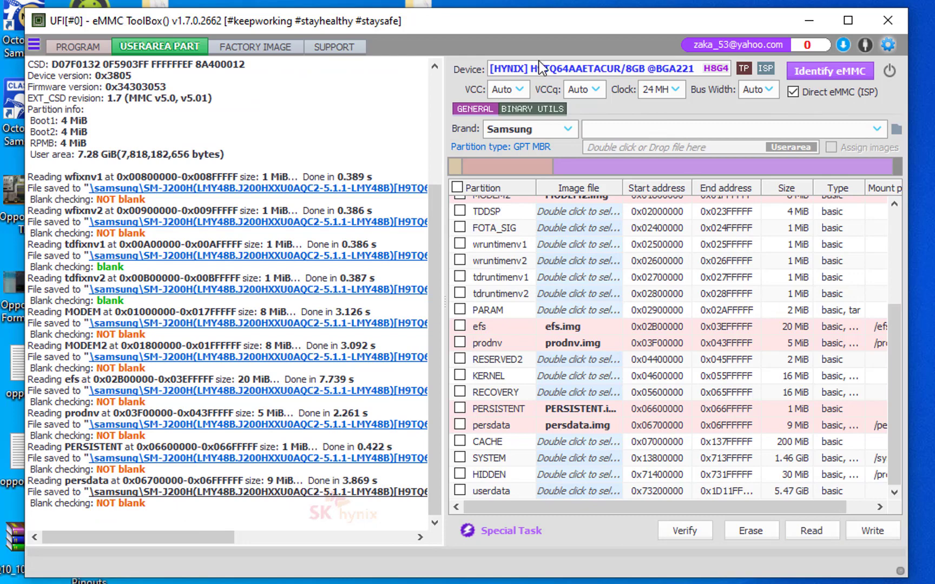
# Enable enhanced attributes for the GP partitions and write reliability for the user area and GP1 to GP4, and write the eMMC partition settings.
pyautogui.click(66, 49)
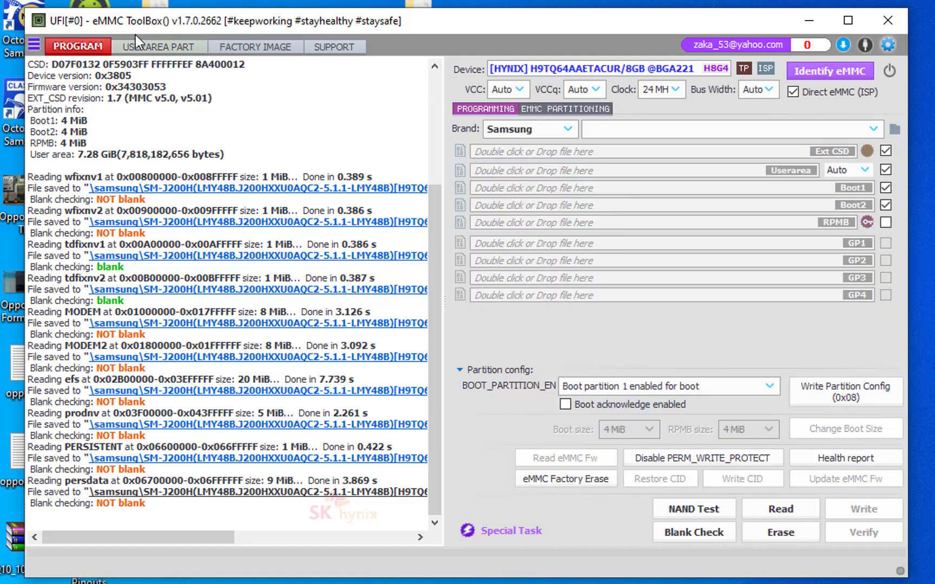
pyautogui.click(164, 44)
pyautogui.click(80, 48)
pyautogui.click(566, 109)
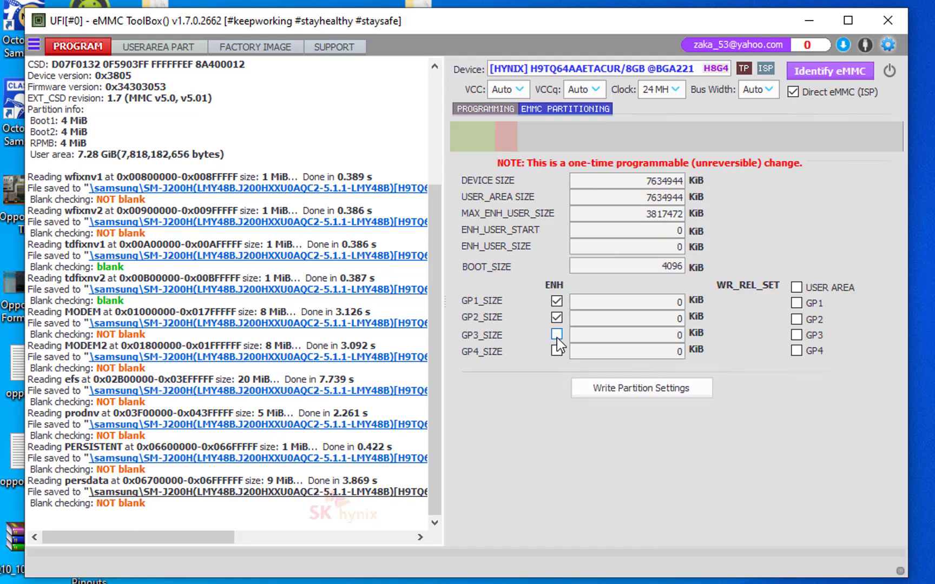
pyautogui.click(796, 303)
pyautogui.click(797, 319)
pyautogui.click(797, 288)
pyautogui.click(797, 351)
pyautogui.click(673, 385)
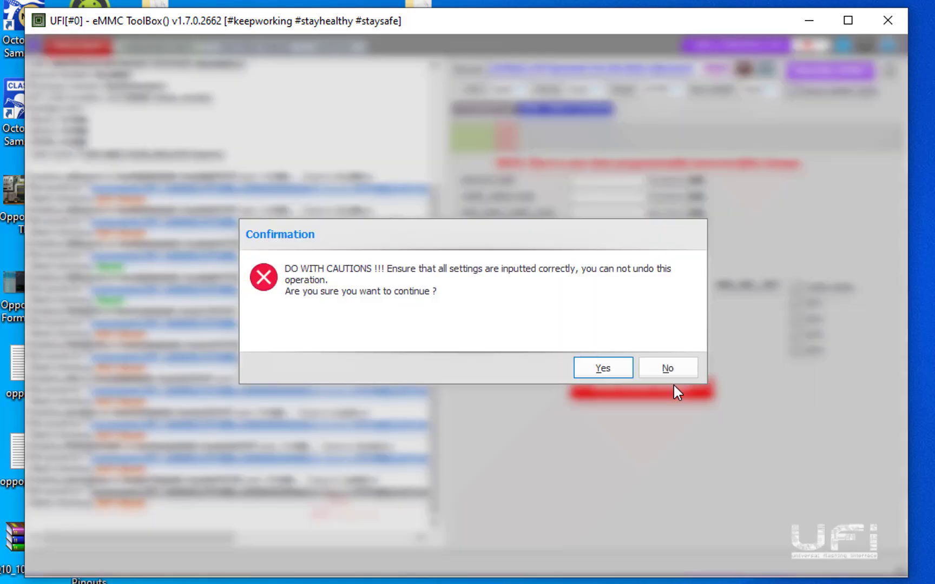
pyautogui.click(608, 366)
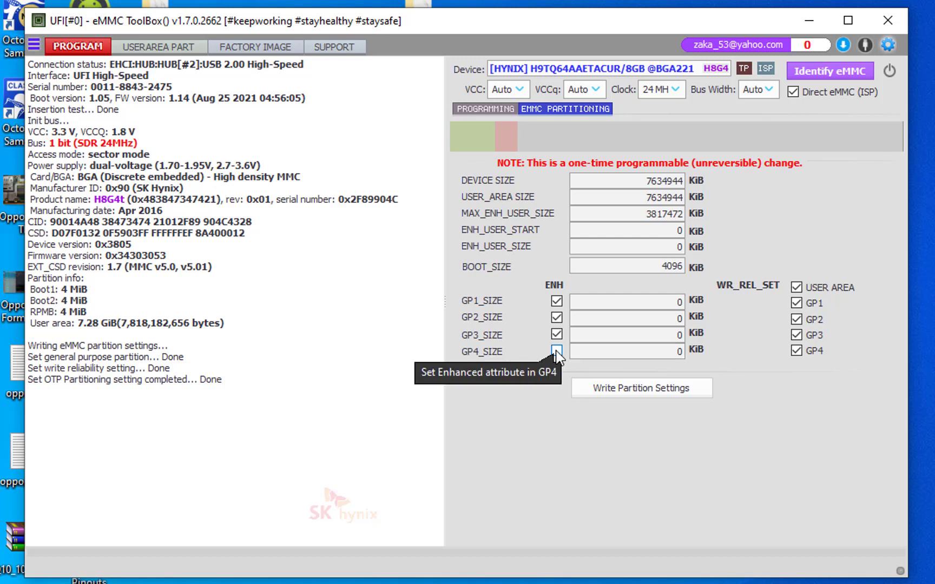
# Try to write the partition settings again with GP1 to GP4 set as enhanced, and identify the eMMC again.
pyautogui.click(636, 387)
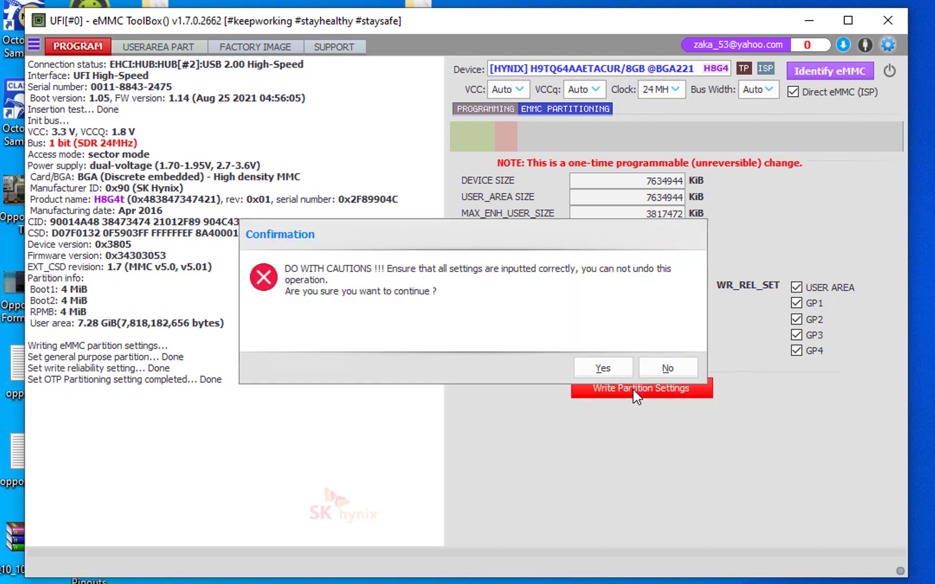
pyautogui.click(619, 371)
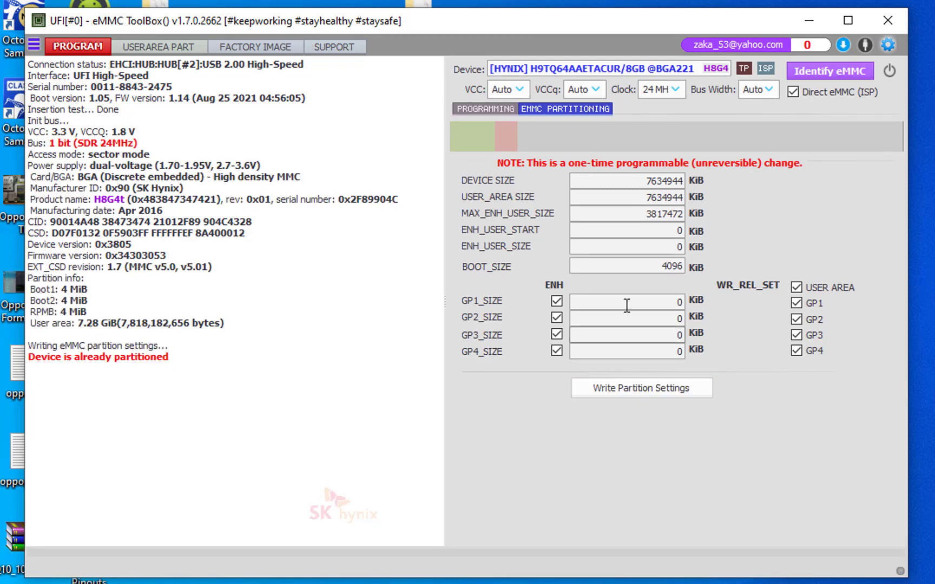
pyautogui.click(490, 107)
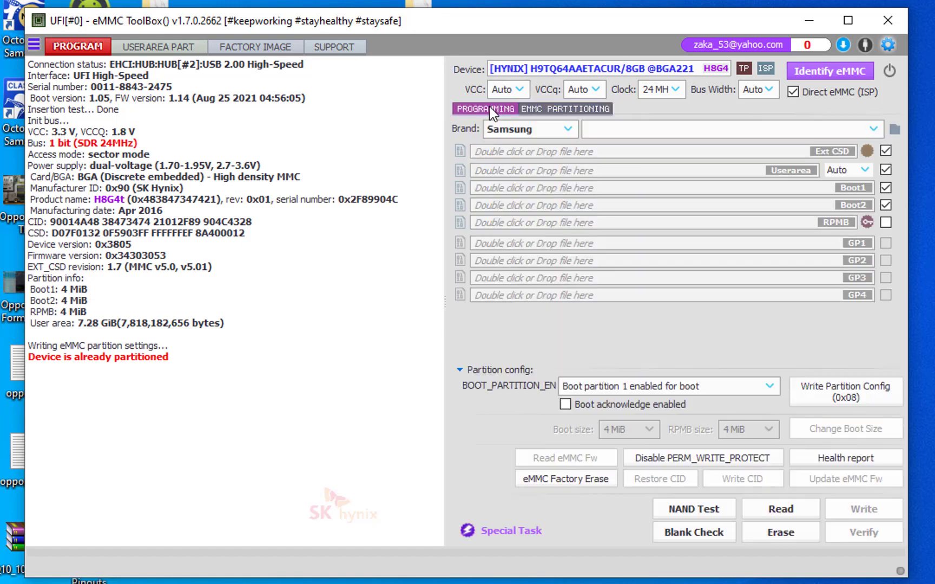
pyautogui.click(835, 71)
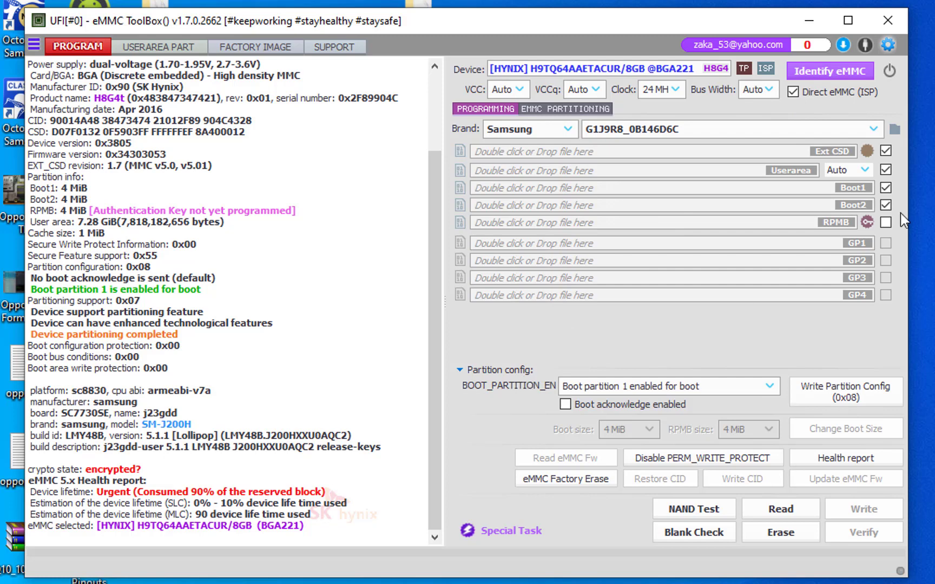
# Close and relaunch UFI eMMC ToolBox, and acknowledge the eMMC backup directory request.
pyautogui.click(896, 20)
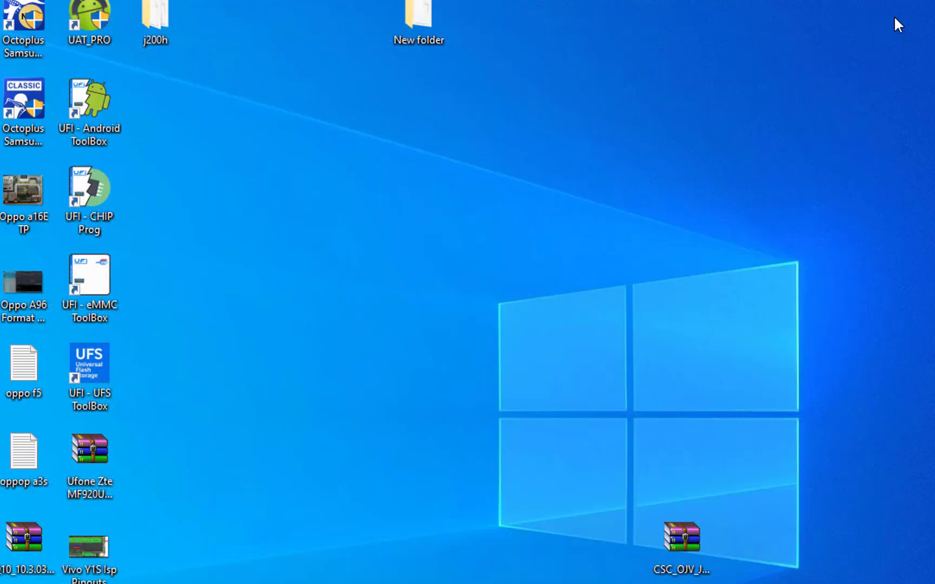
pyautogui.doubleClick(77, 273)
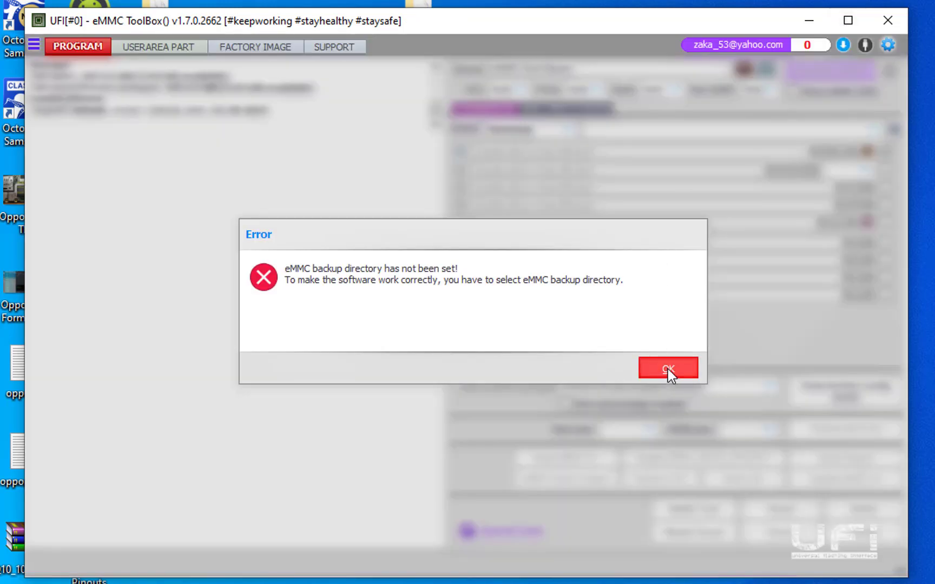
pyautogui.click(668, 369)
pyautogui.click(704, 448)
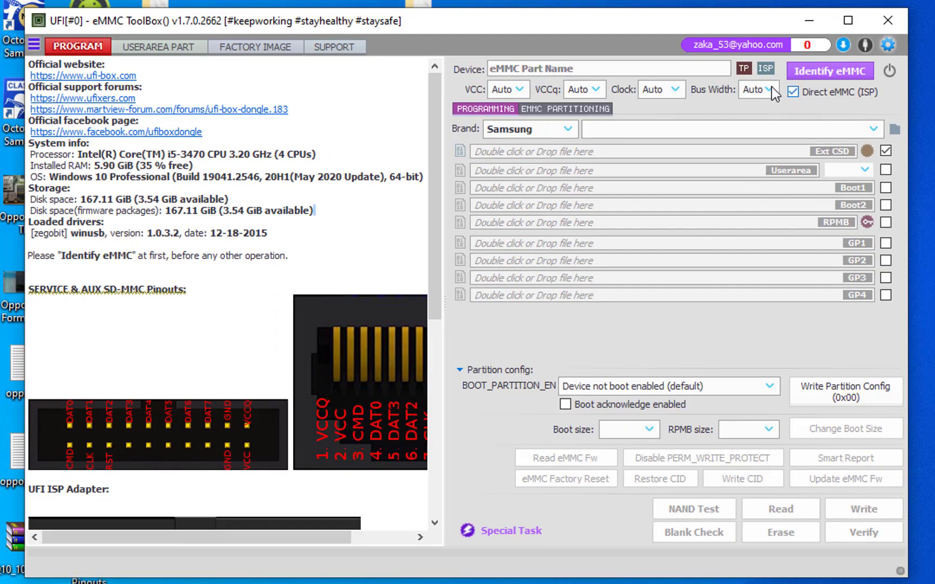
# Identify the eMMC with the clock set to 24 MHz and run its health report.
pyautogui.click(672, 93)
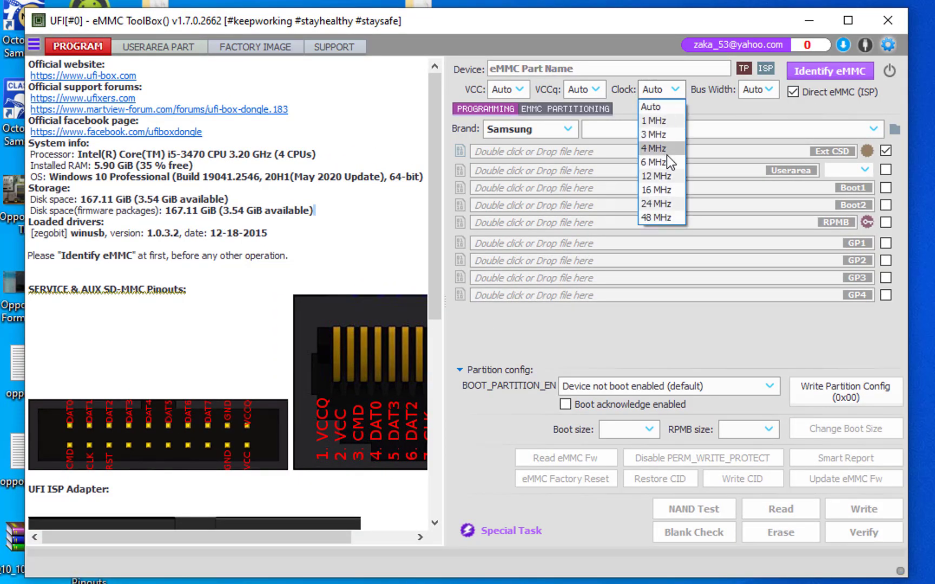
pyautogui.click(663, 203)
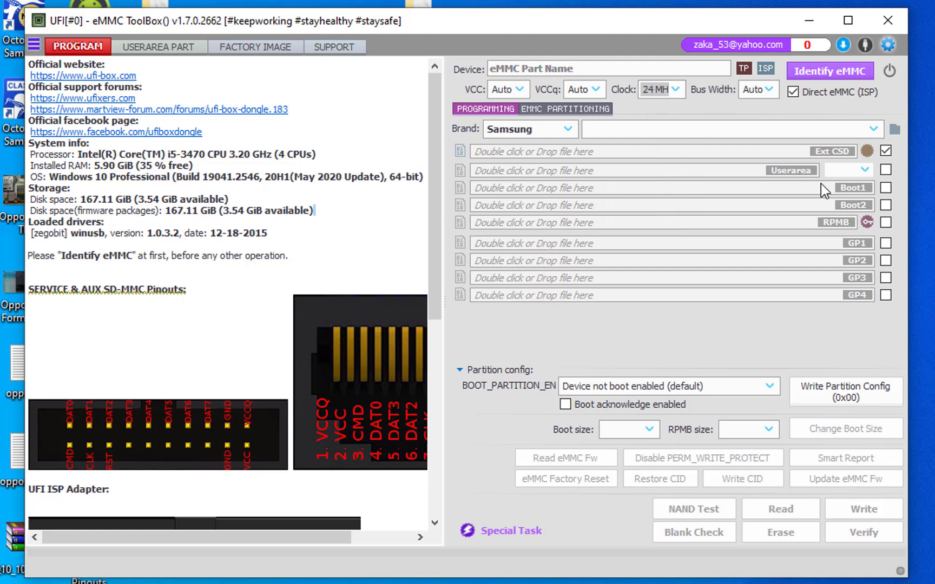
pyautogui.click(822, 73)
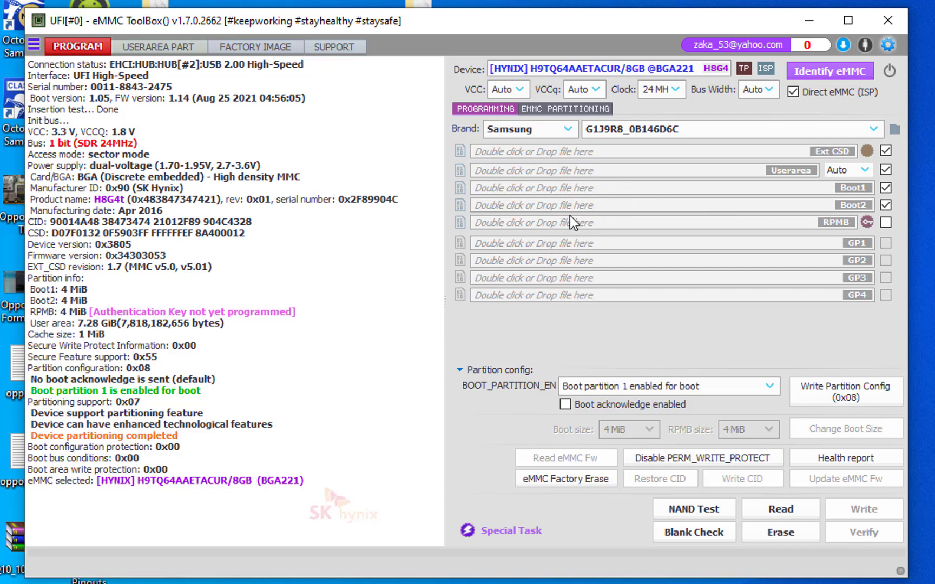
pyautogui.click(849, 459)
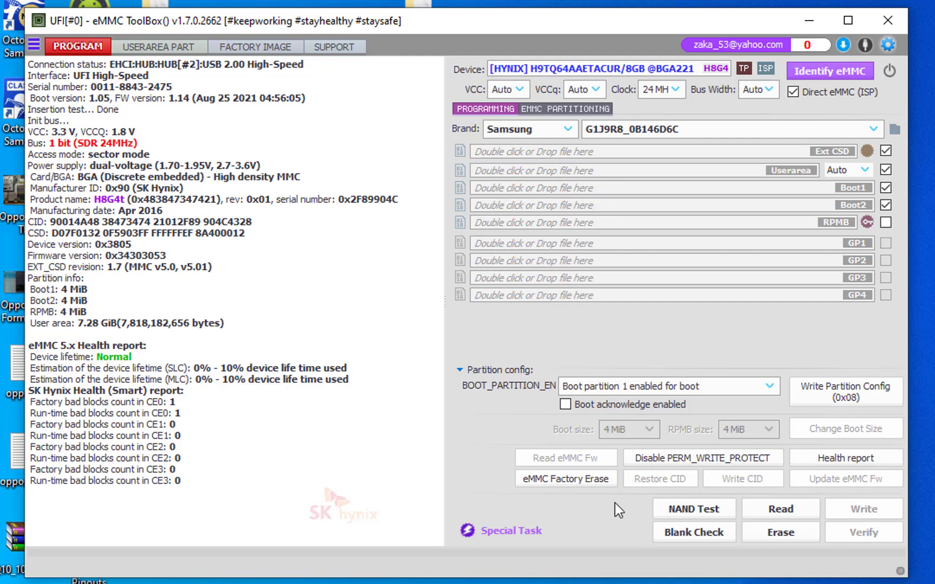
# Factory erase the eMMC and identify the device again.
pyautogui.click(542, 477)
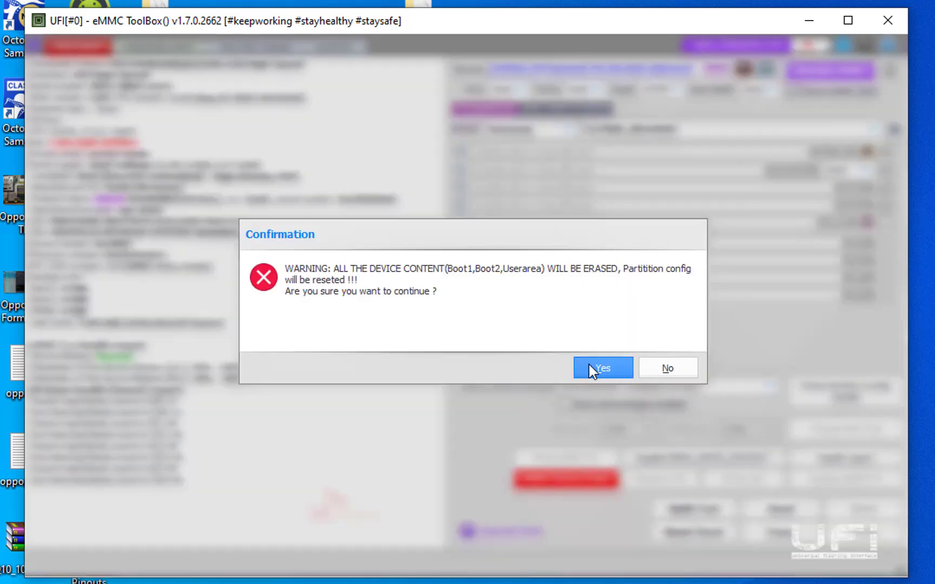
pyautogui.click(598, 366)
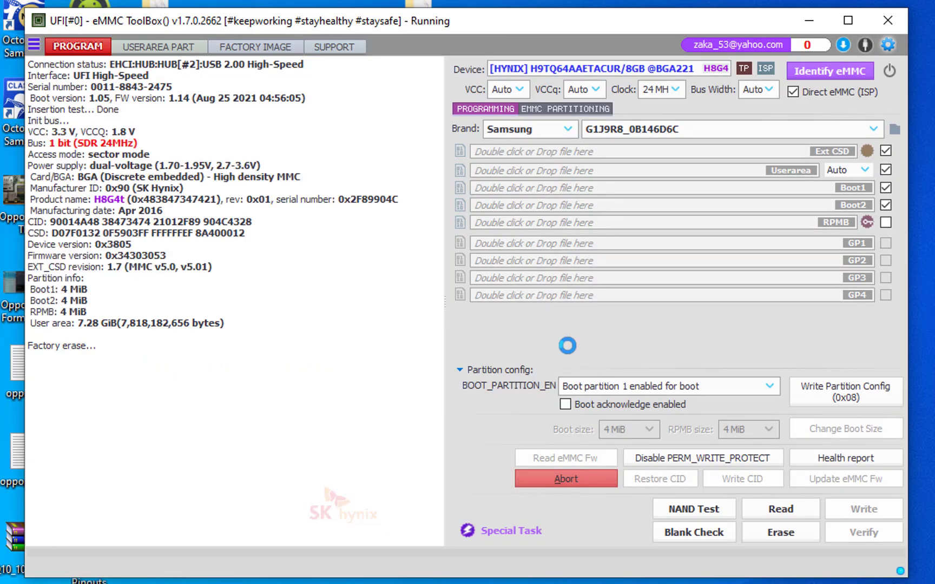
pyautogui.click(809, 73)
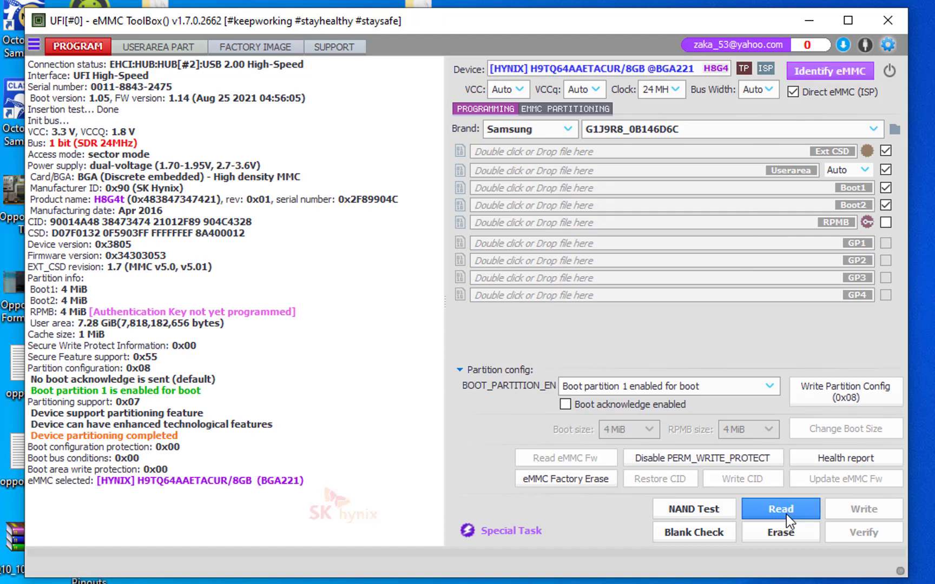
# Erase the Boot1, Boot2 and Userarea contents and identify the eMMC once more.
pyautogui.click(789, 540)
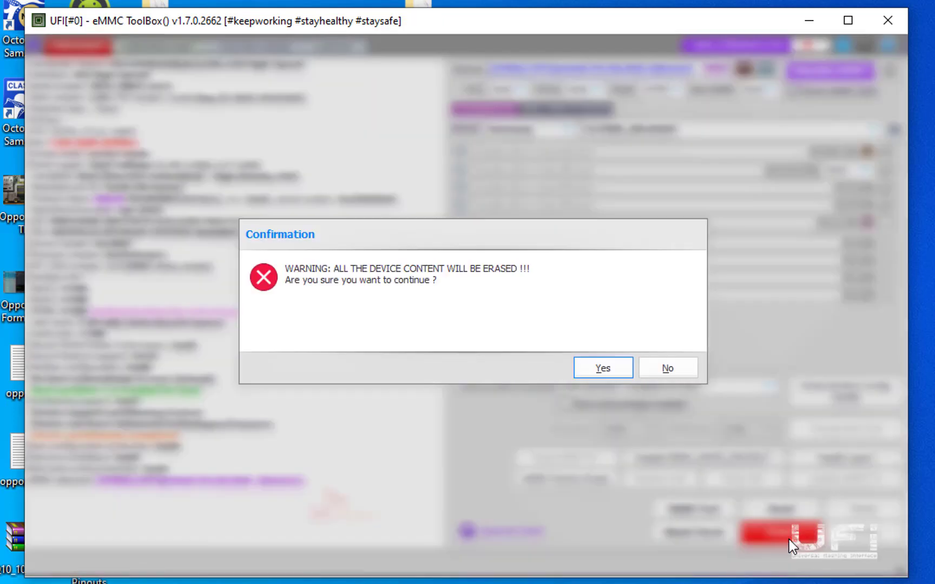
pyautogui.click(580, 368)
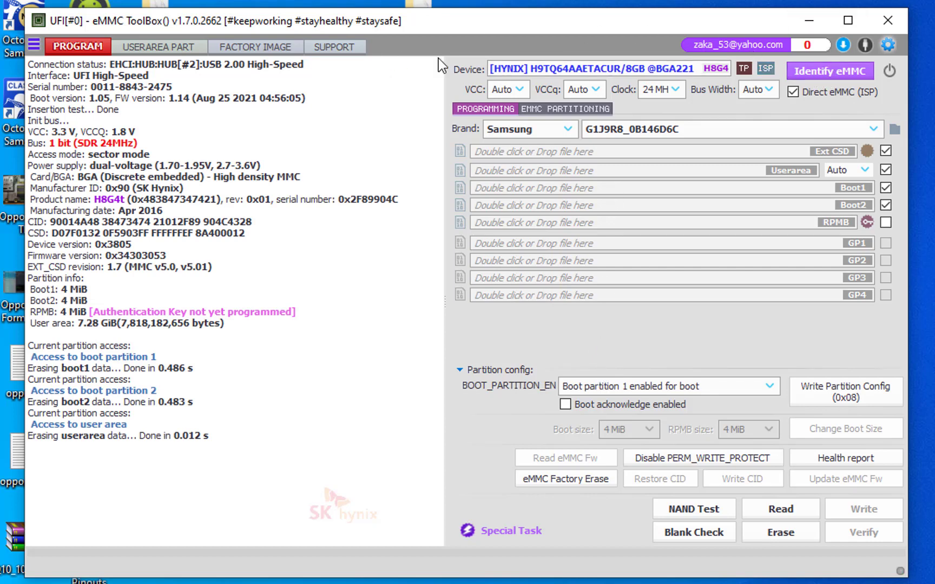
pyautogui.click(847, 75)
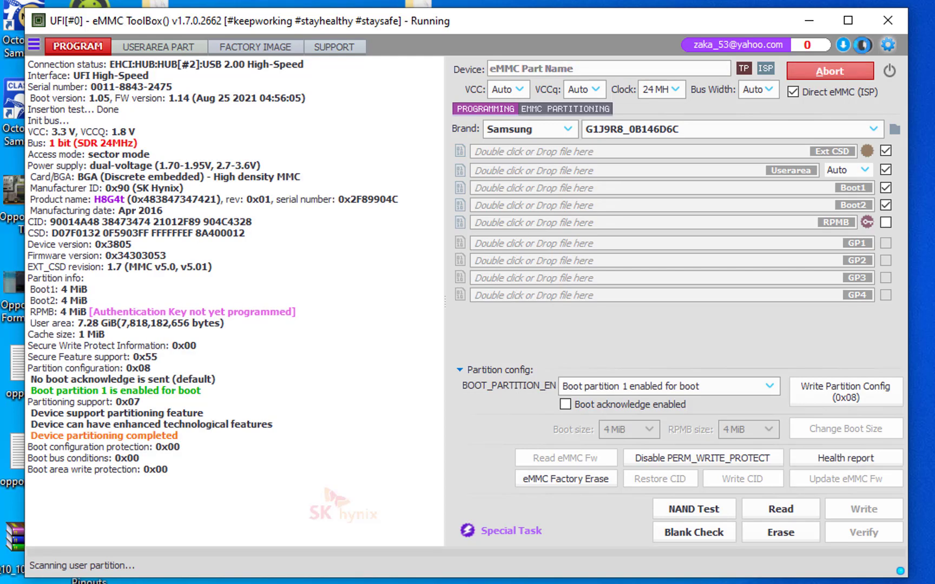
# Set the factory image brand to Samsung and load J23G_EUR_OPEN.pit from the j200h desktop folder as the PIT file.
pyautogui.click(250, 46)
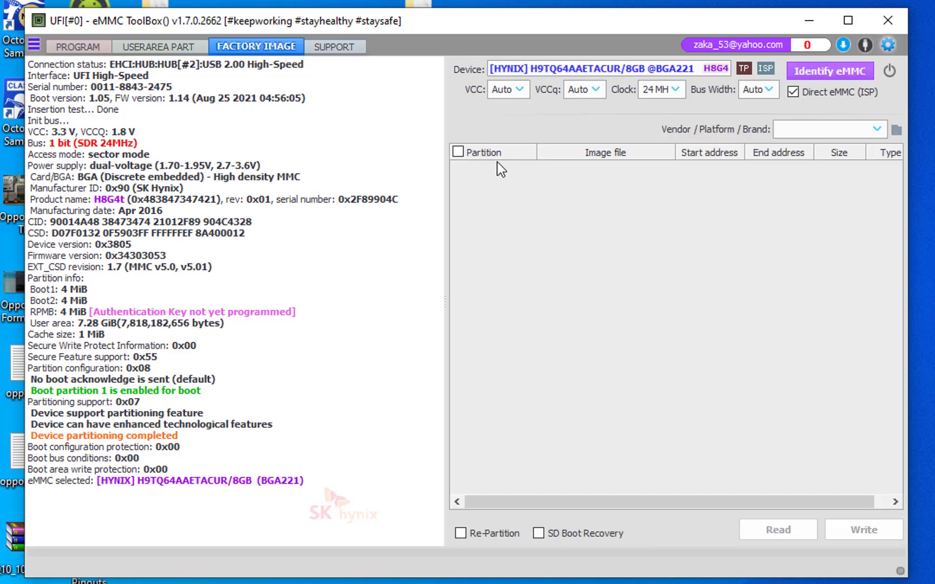
pyautogui.click(875, 131)
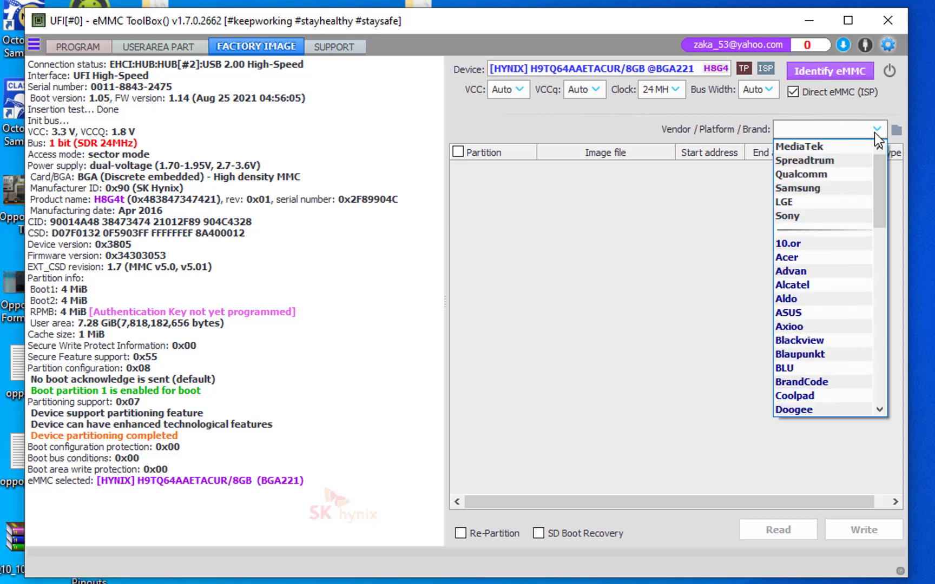
pyautogui.click(858, 189)
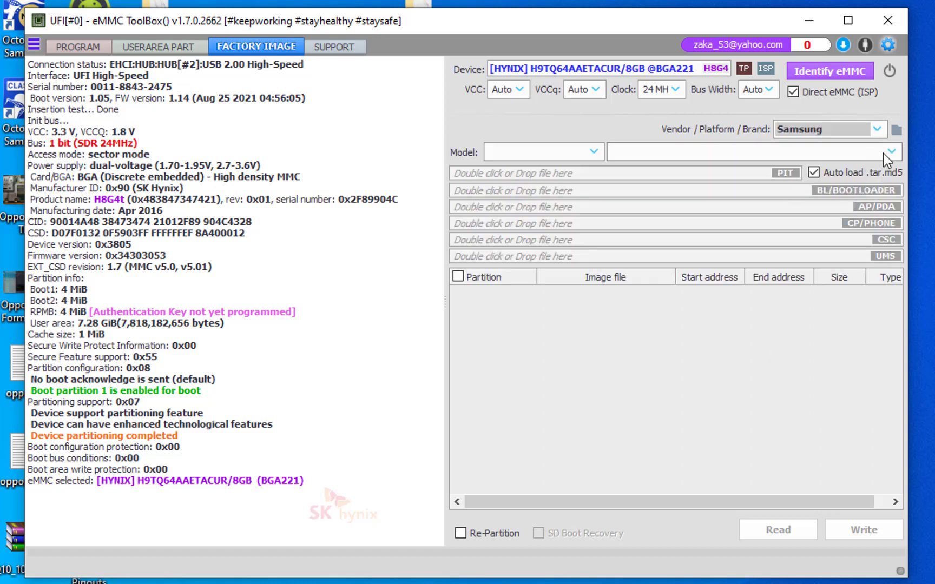
pyautogui.doubleClick(787, 173)
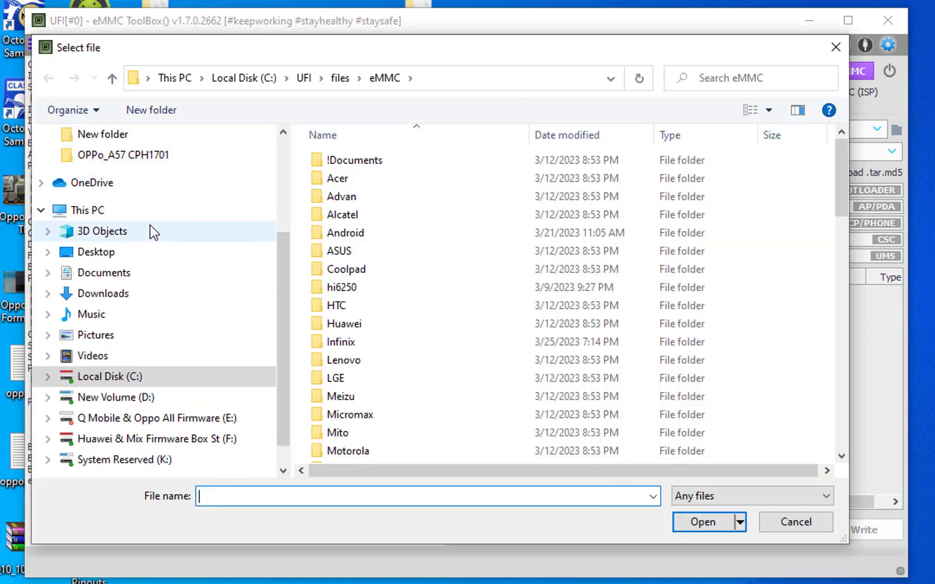
pyautogui.click(147, 253)
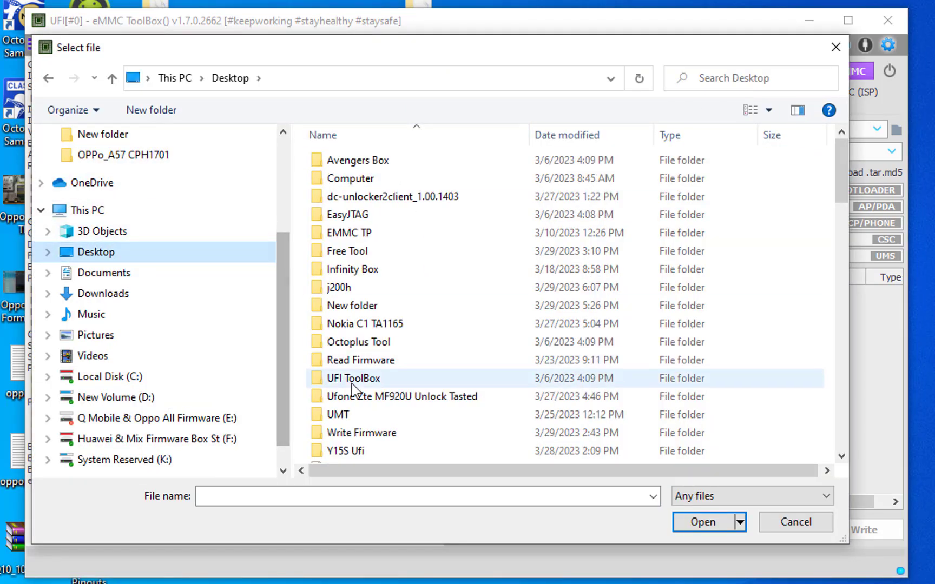
pyautogui.doubleClick(364, 289)
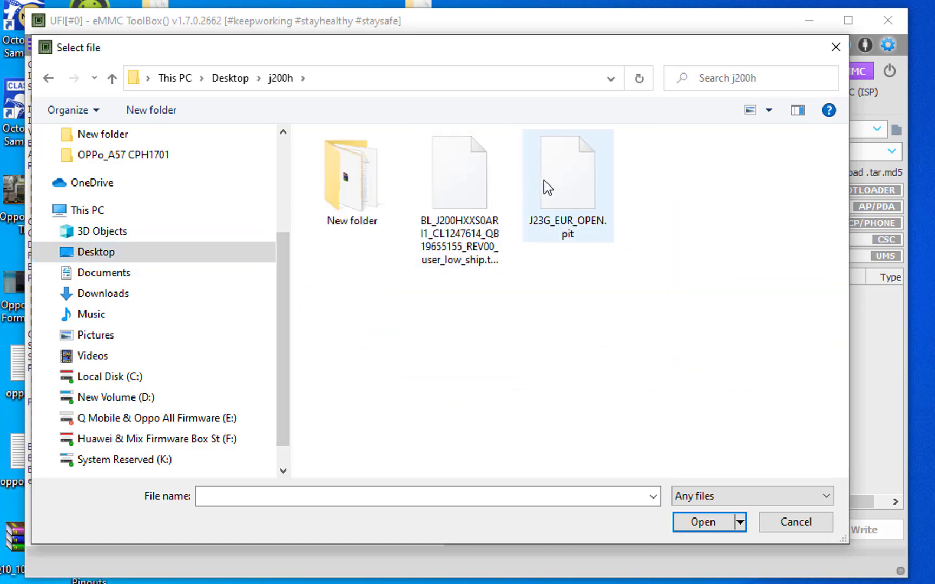
pyautogui.doubleClick(563, 179)
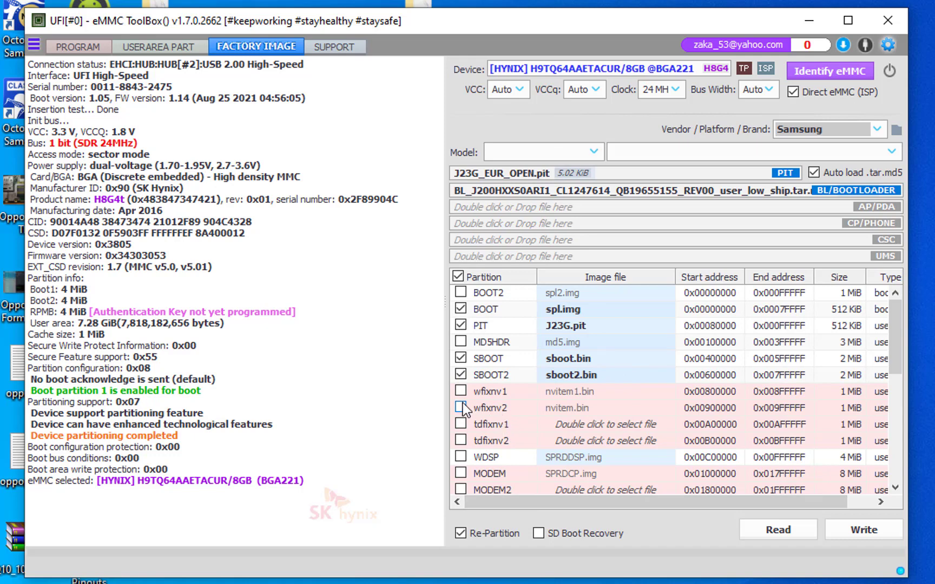
# Repartition the eMMC and write the selected BOOT, PIT, SBOOT, SBOOT2 and PARAM factory images, and identify the device again.
pyautogui.click(883, 530)
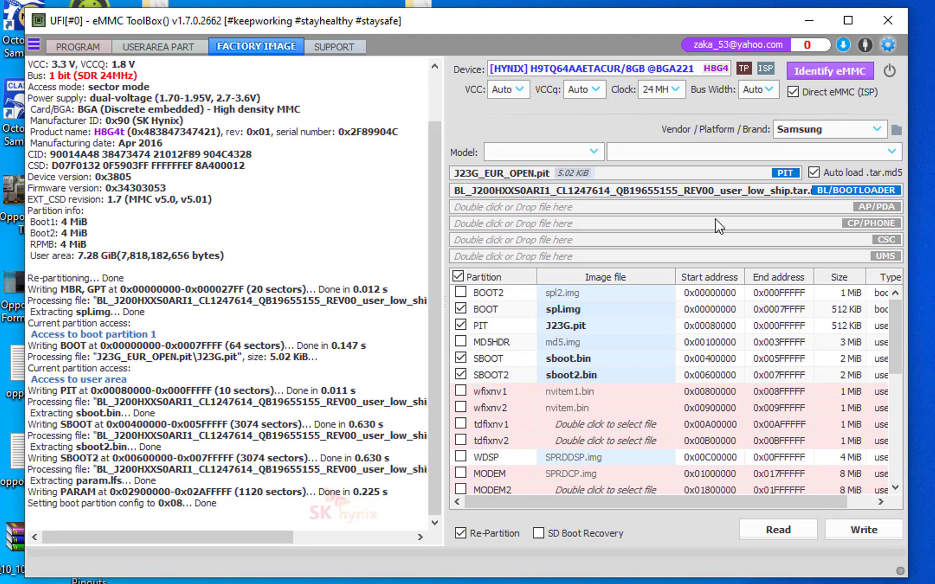
pyautogui.click(61, 46)
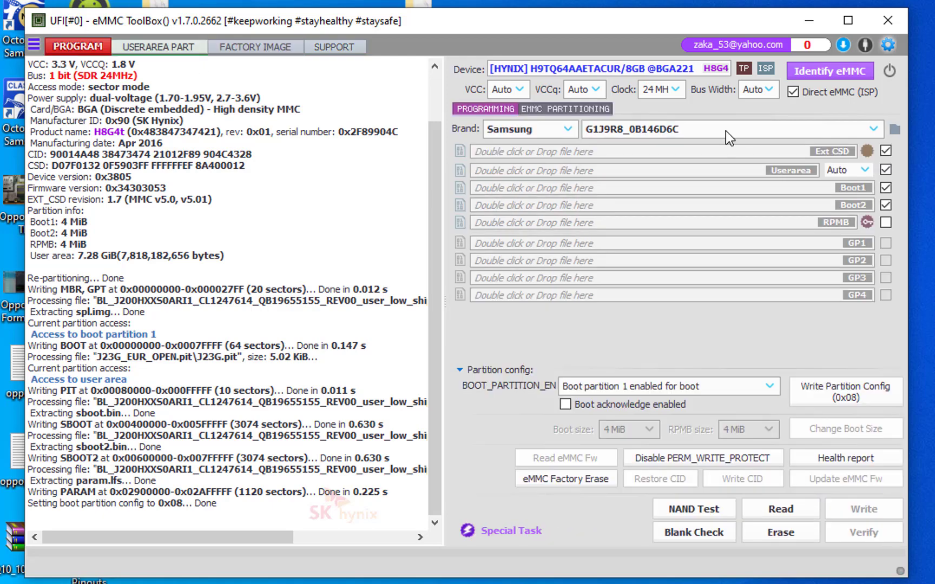
pyautogui.click(817, 68)
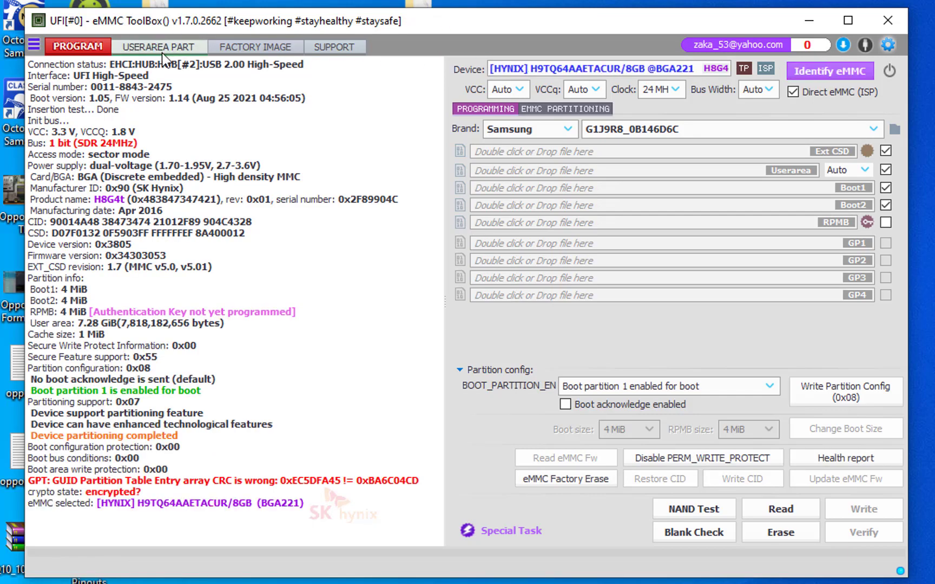
# Run Resize User Data & Realign Partitions on the user area and identify the eMMC again.
pyautogui.click(164, 49)
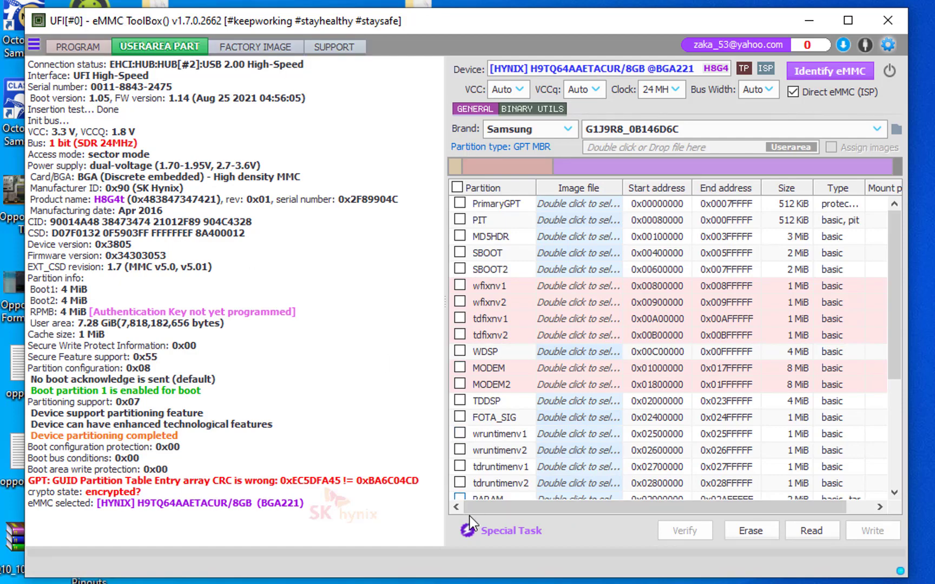
pyautogui.click(475, 535)
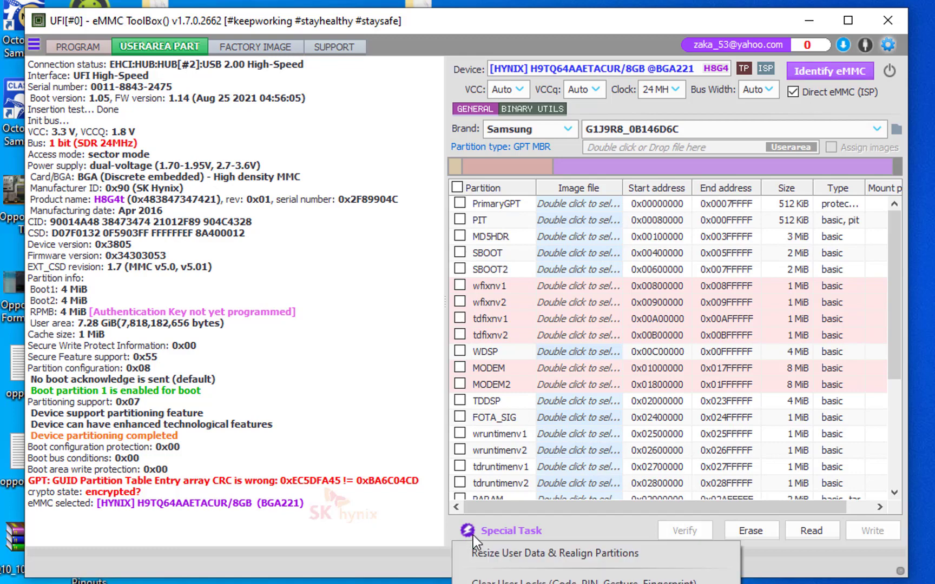
pyautogui.click(521, 557)
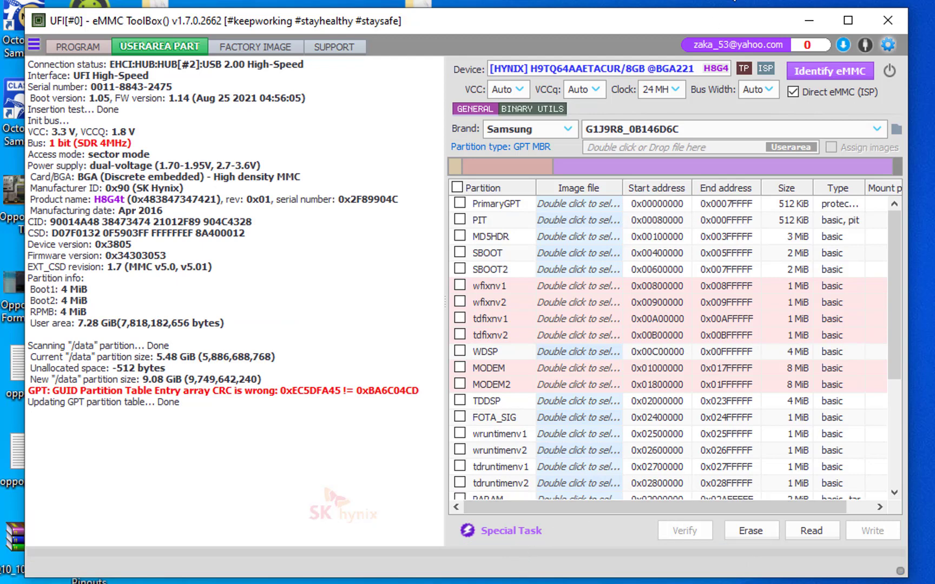
pyautogui.click(820, 73)
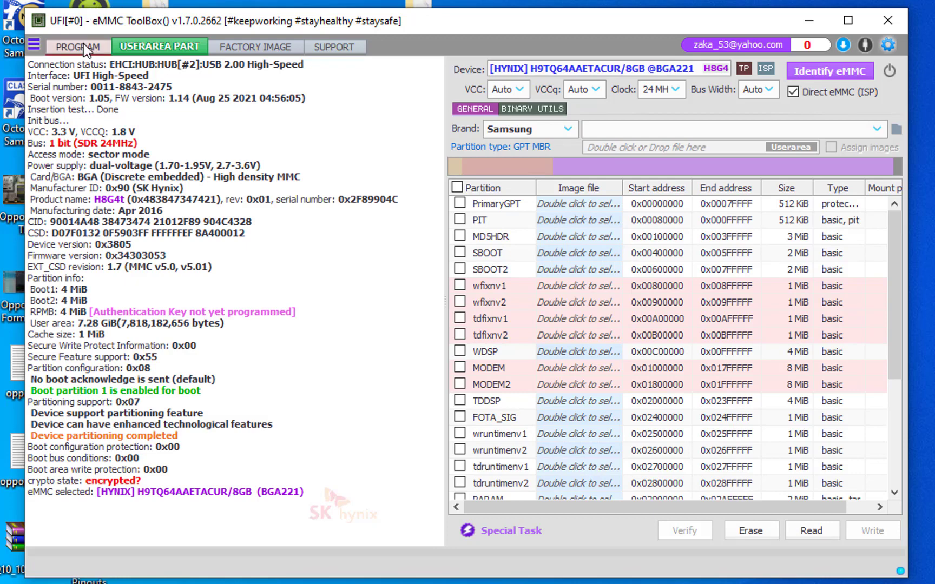
# Load the Samsung SM-J200H (LMY48B.J200HXXU0AQC2-5.1.1) backup and select its wfixnv1, wfixnv2, tdfixnv1 and tdfixnv2 partitions for restoring.
pyautogui.click(876, 131)
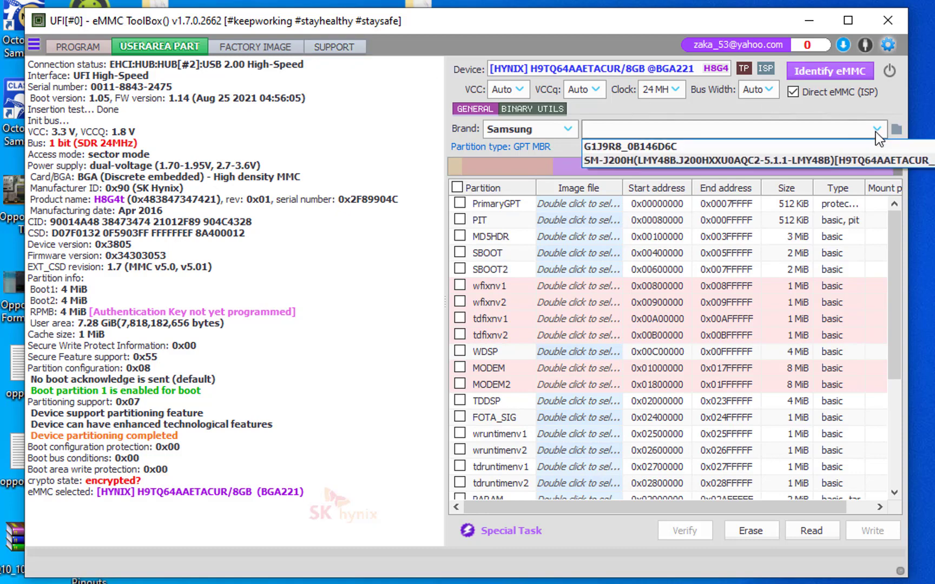
pyautogui.click(793, 157)
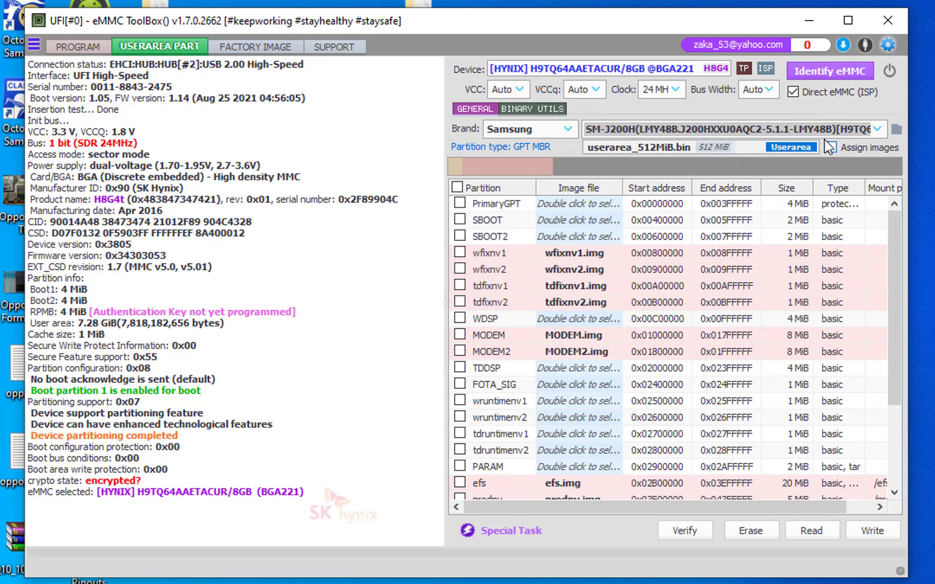
pyautogui.click(459, 252)
pyautogui.click(459, 269)
pyautogui.click(459, 286)
pyautogui.click(460, 302)
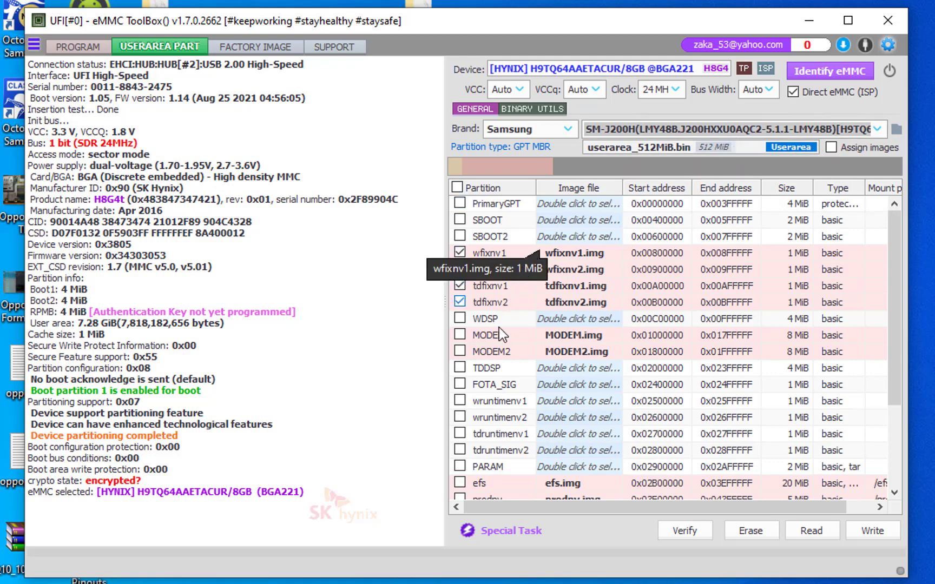
# Add the MODEM, MODEM2, efs, prodnv, PERSISTENT and persdata partitions to the restore selection.
pyautogui.click(460, 335)
pyautogui.click(459, 351)
pyautogui.click(459, 483)
pyautogui.click(459, 497)
pyautogui.scroll(-5, 460, 469)
pyautogui.click(459, 440)
pyautogui.click(459, 457)
pyautogui.scroll(2, 465, 411)
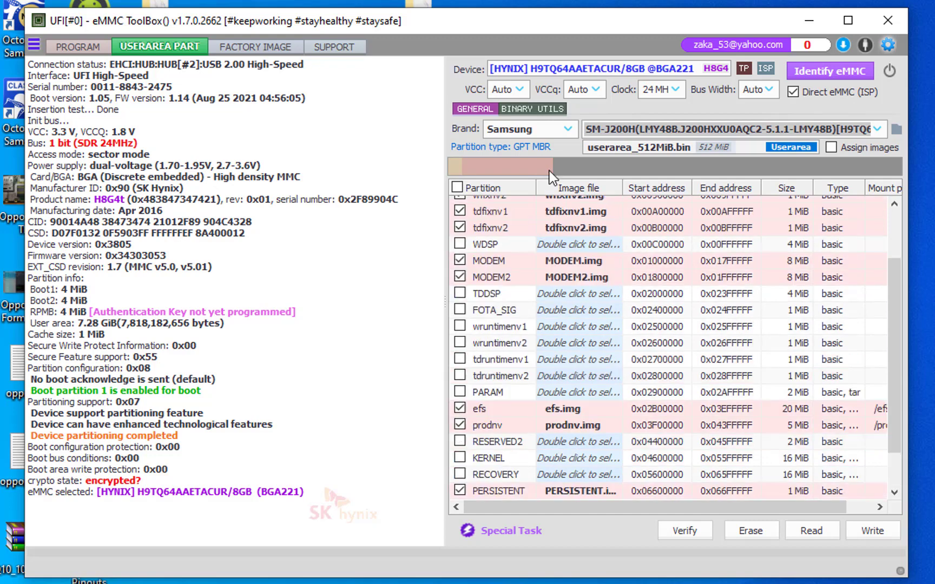
# Write the selected backup partitions to the eMMC user area and identify the device again.
pyautogui.scroll(2, 578, 293)
pyautogui.click(865, 533)
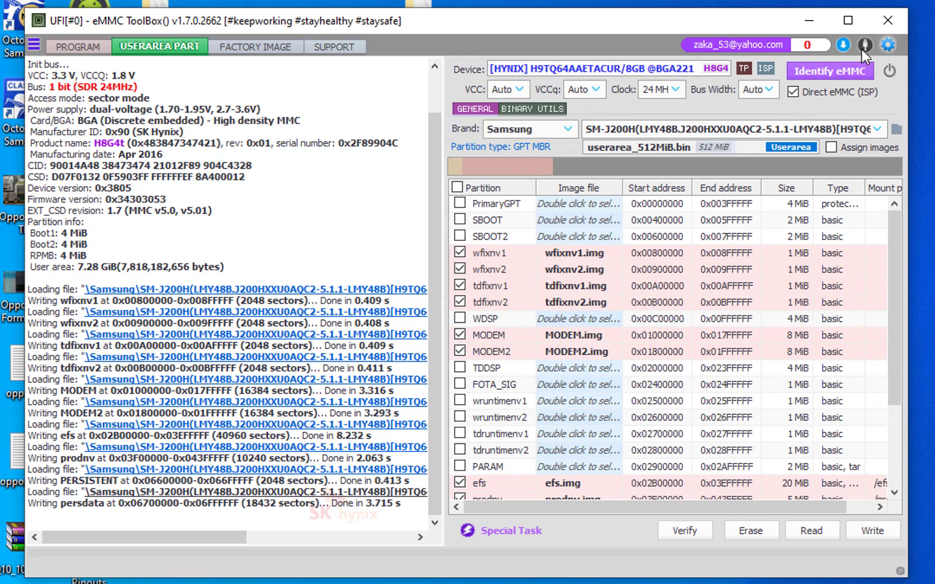
pyautogui.click(833, 71)
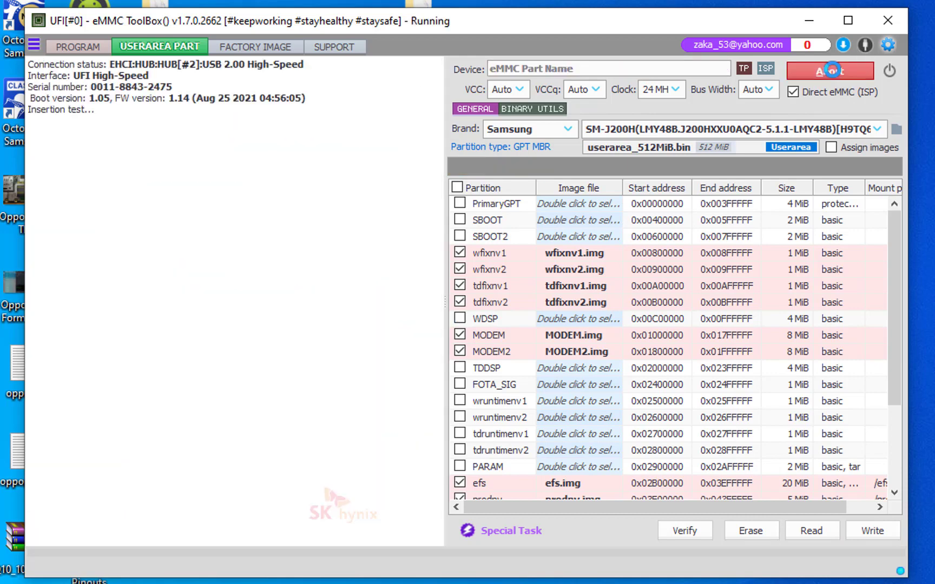